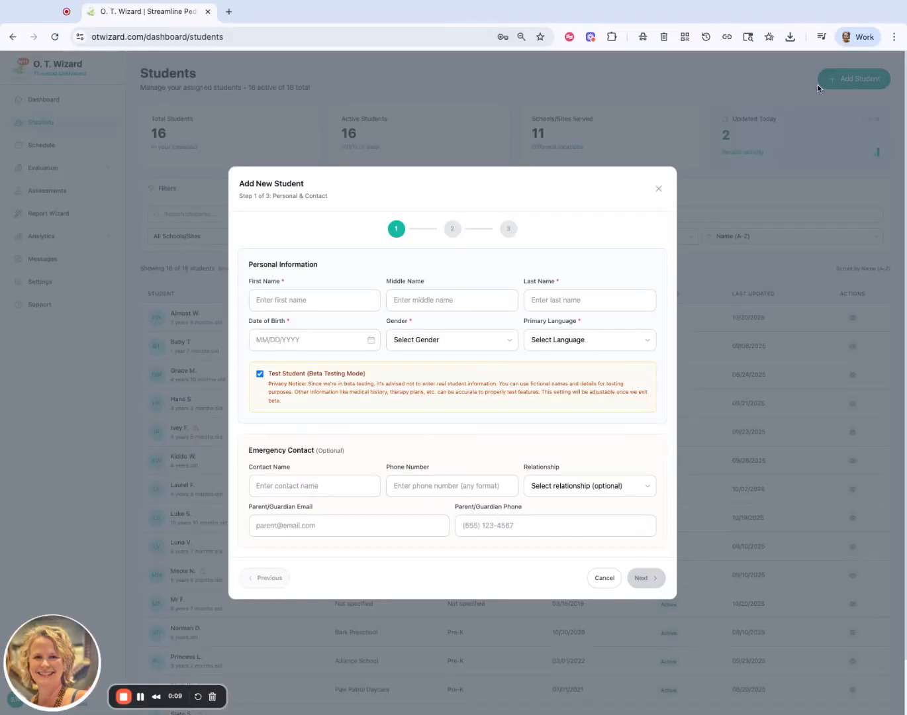
Enter the new student's first and last name in the personal information, leaving the middle name blank.
{"action": "left_click", "coordinate": [327, 302]}
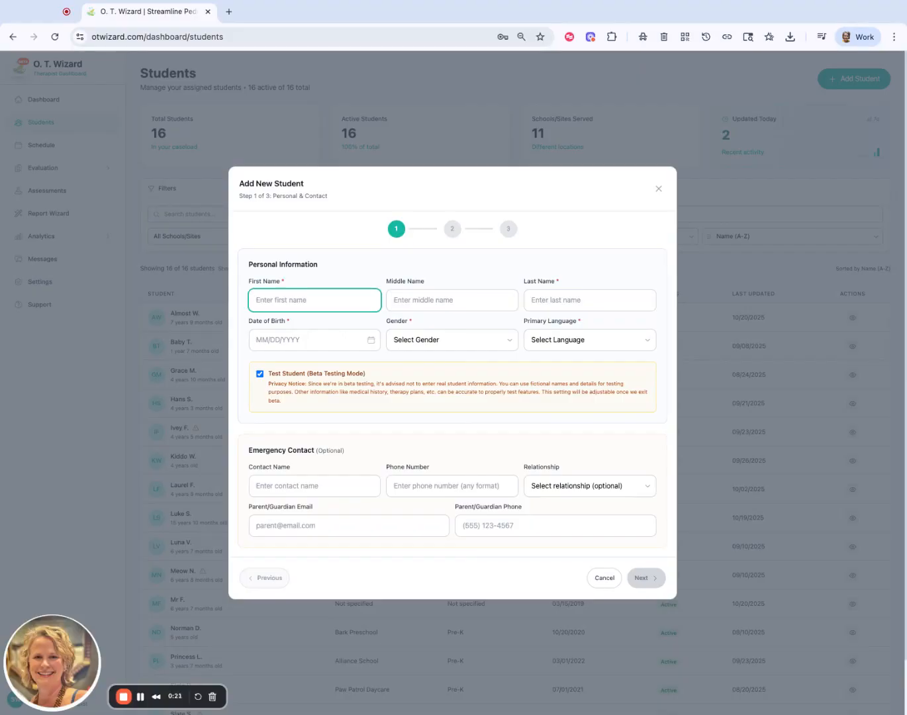
{"action": "type", "text": "Test"}
{"action": "key", "text": "Tab"}
{"action": "key", "text": "Tab"}
{"action": "type", "text": "Wick"}
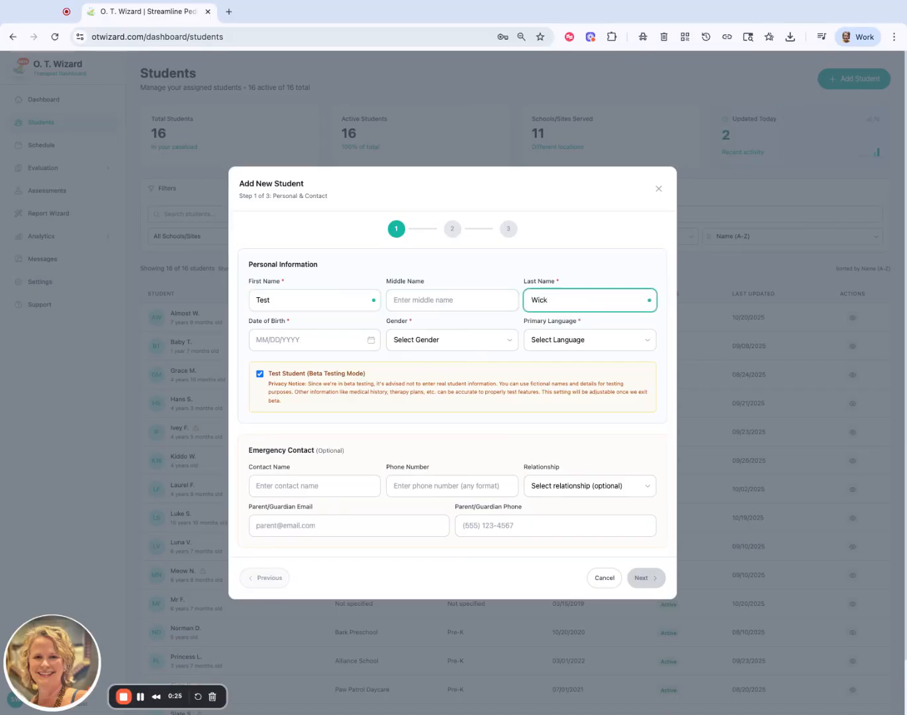
{"action": "left_click", "coordinate": [436, 257]}
{"action": "scroll", "coordinate": [390, 291], "scroll_direction": "down", "scroll_amount": 1}
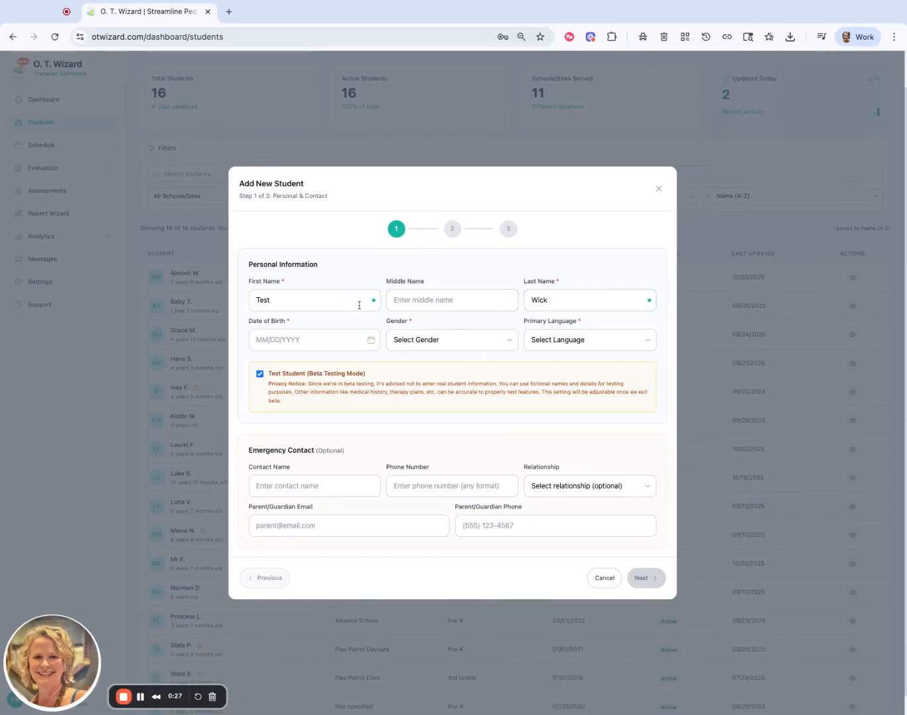
Fill in the new student's date of birth using the calendar.
{"action": "left_click", "coordinate": [282, 340]}
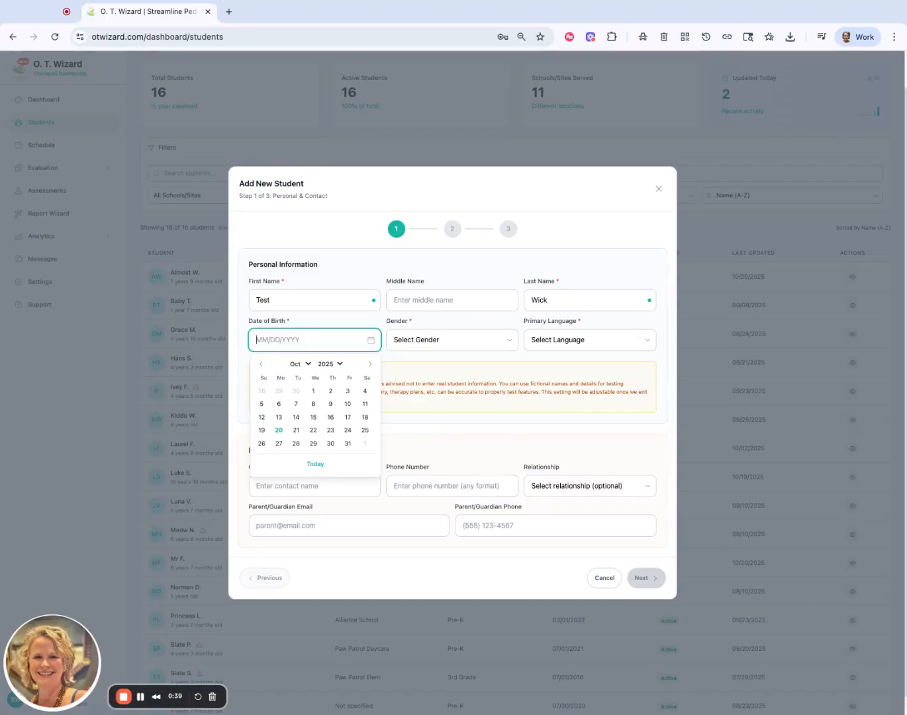
{"action": "type", "text": "05"}
{"action": "left_click", "coordinate": [330, 365]}
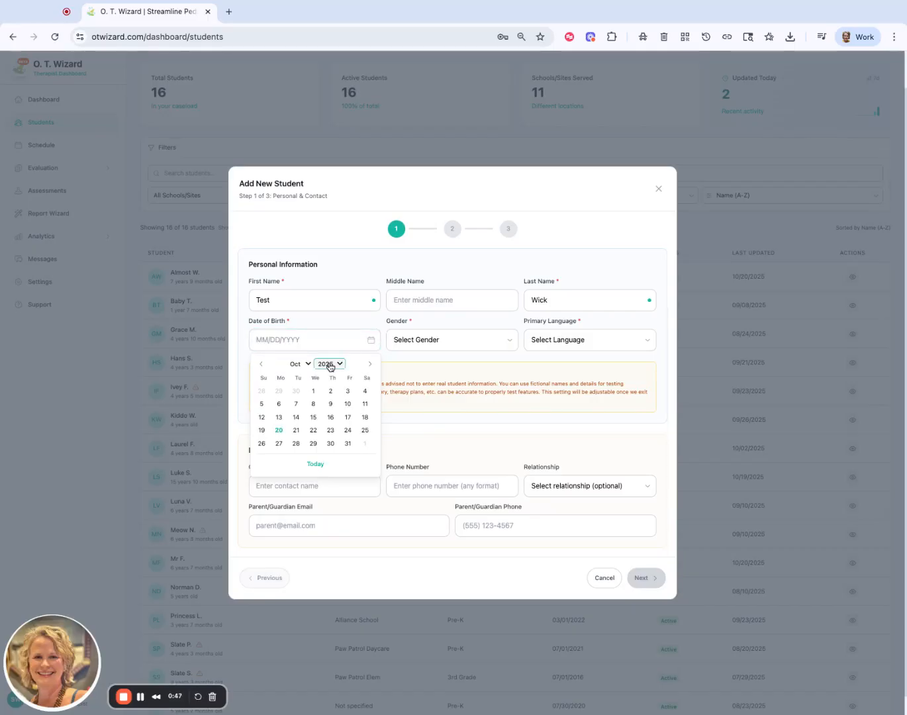
{"action": "left_click", "coordinate": [340, 334]}
{"action": "left_click", "coordinate": [315, 405]}
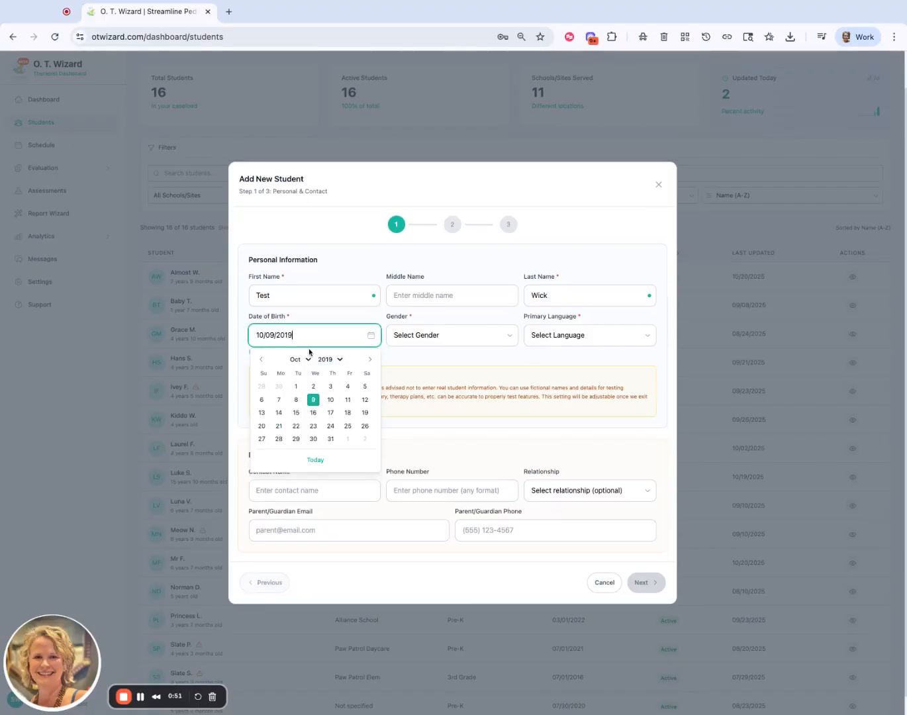
{"action": "left_click", "coordinate": [424, 355]}
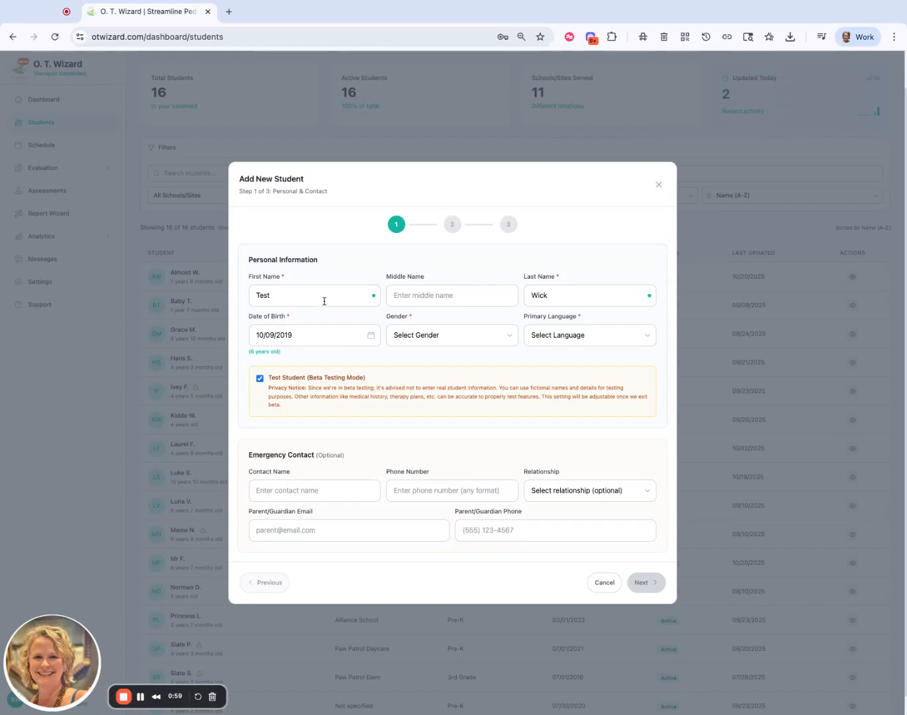
Set the new student's gender to Male and primary language to English.
{"action": "left_click", "coordinate": [455, 337]}
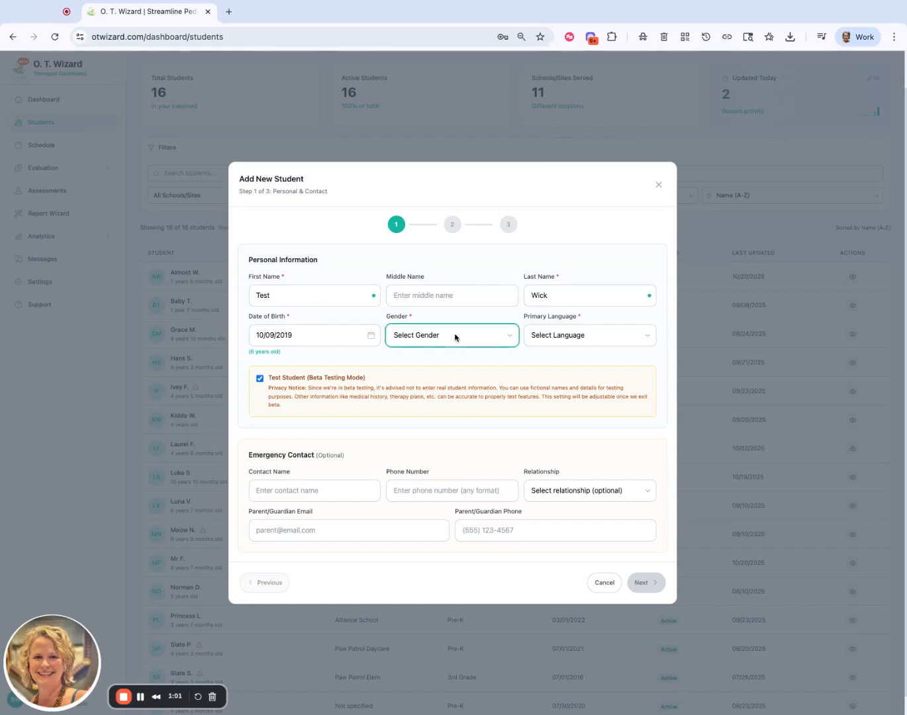
{"action": "left_click", "coordinate": [456, 351]}
{"action": "left_click", "coordinate": [557, 345]}
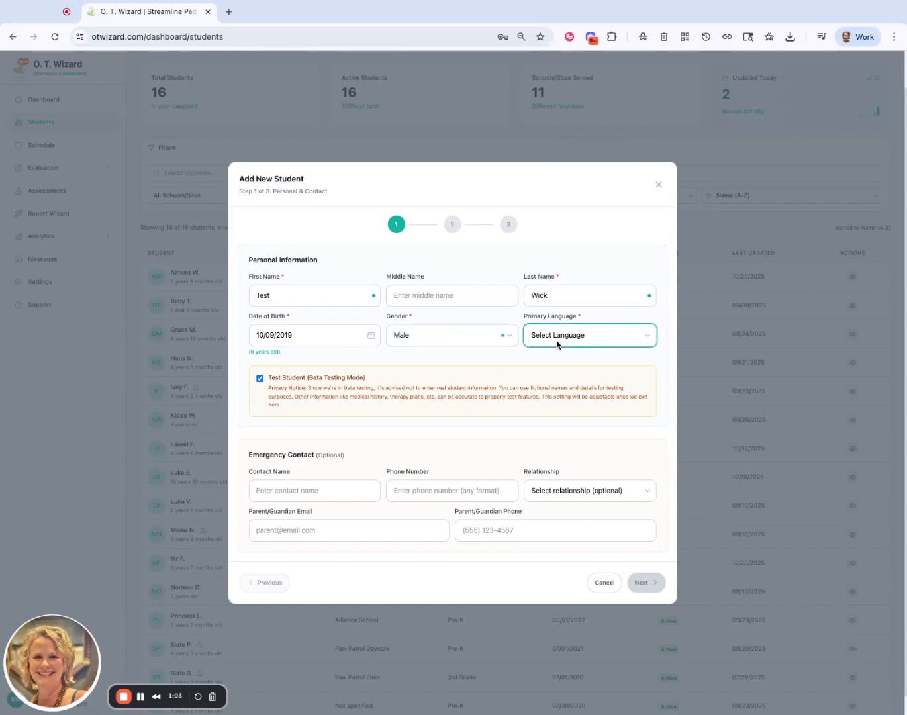
{"action": "left_click", "coordinate": [558, 344]}
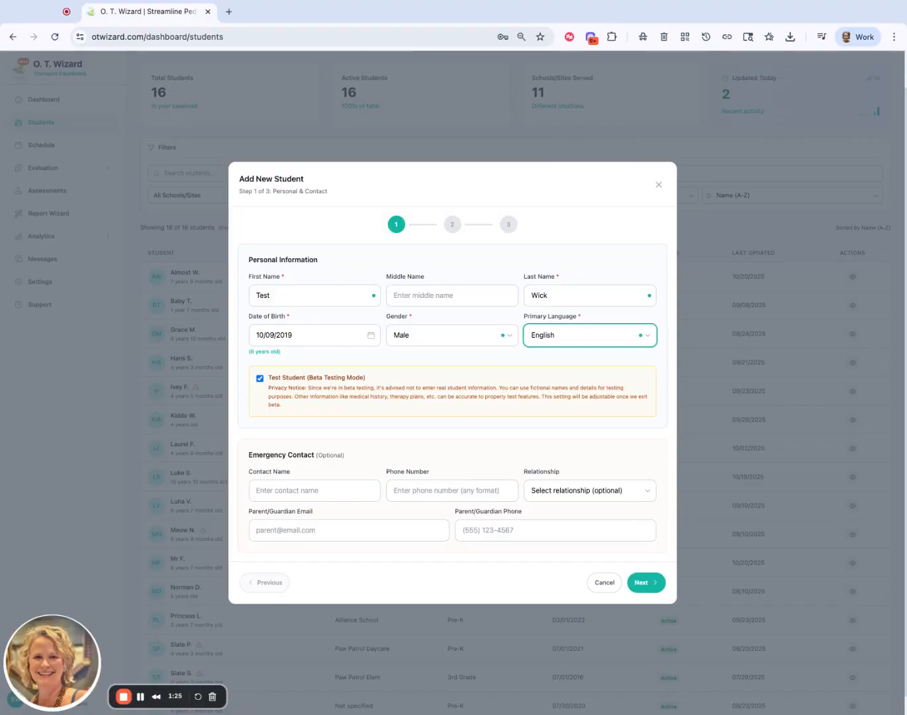
Fill in the emergency contact's name, phone number, relationship Parent and guardian email, and continue to Educational & Therapy.
{"action": "scroll", "coordinate": [503, 444], "scroll_direction": "down", "scroll_amount": 2}
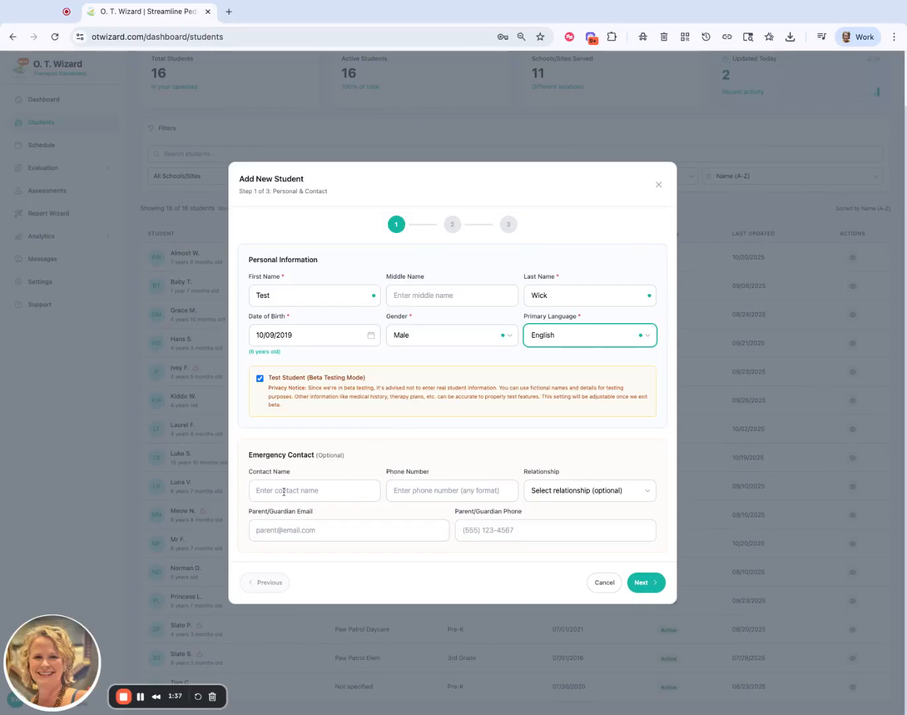
{"action": "left_click", "coordinate": [549, 494]}
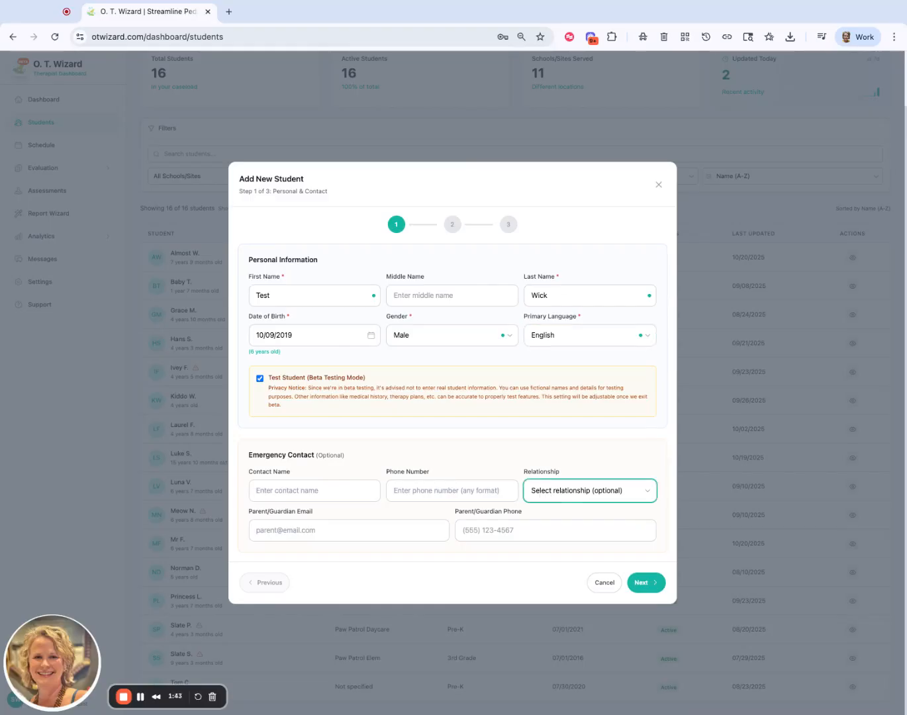
{"action": "key", "text": "p"}
{"action": "left_click", "coordinate": [403, 526]}
{"action": "left_click", "coordinate": [408, 552]}
{"action": "left_click", "coordinate": [467, 558]}
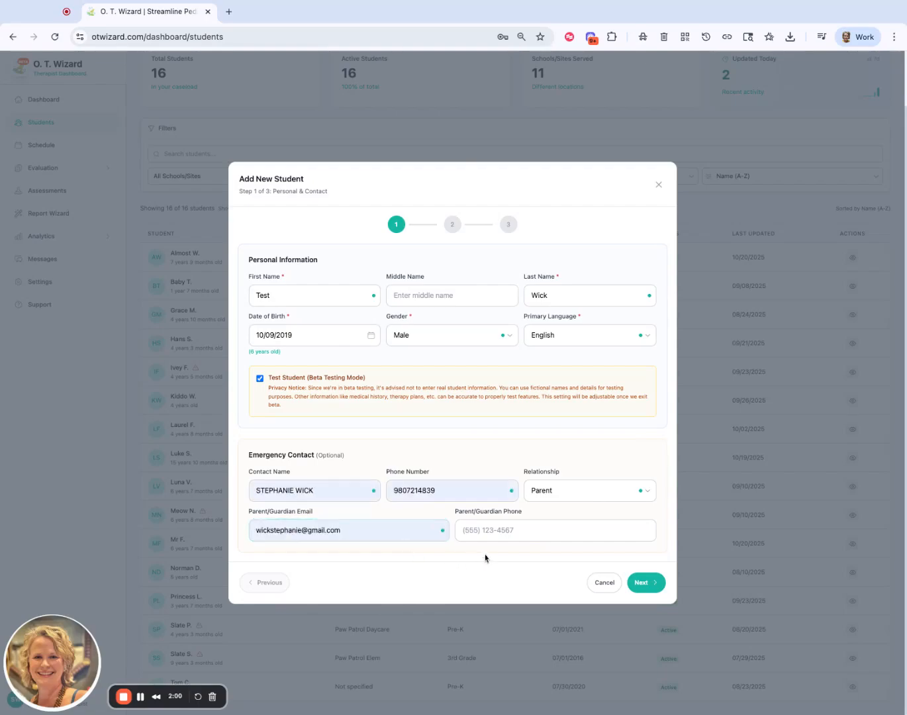
{"action": "left_click", "coordinate": [654, 588]}
Set the grade to Kindergarten, leave the remaining educational, therapy and medical fields blank, and add the student.
{"action": "scroll", "coordinate": [356, 249], "scroll_direction": "up", "scroll_amount": 1}
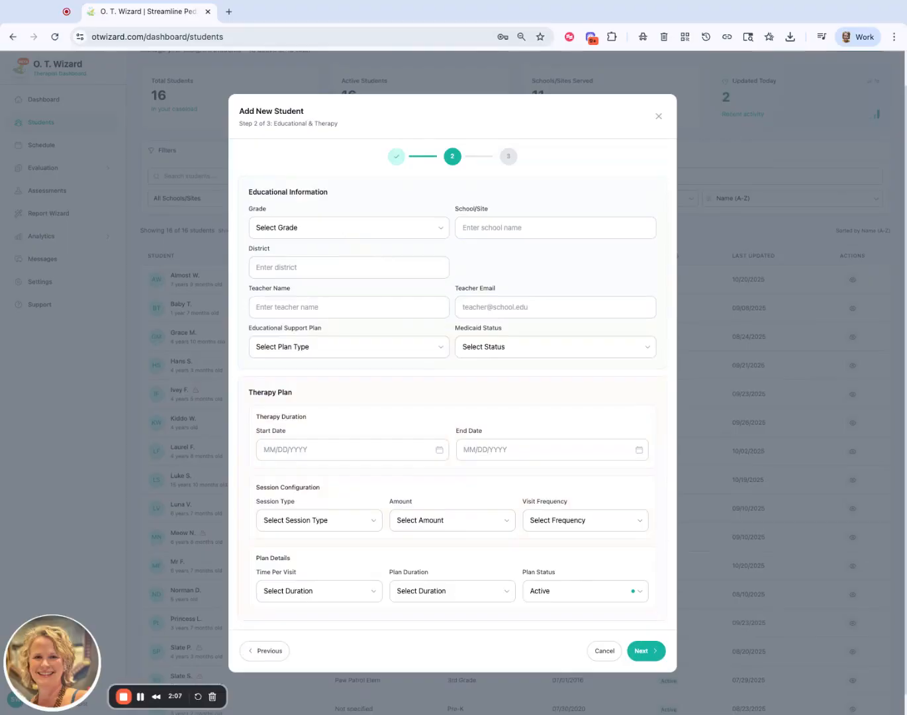
{"action": "left_click", "coordinate": [348, 227]}
{"action": "left_click", "coordinate": [421, 246]}
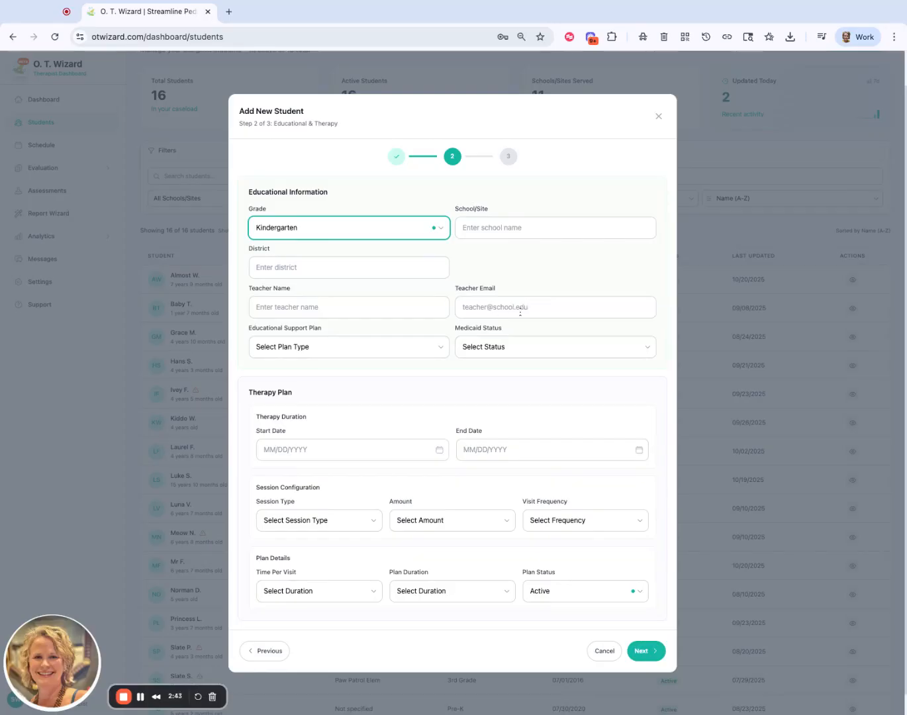
{"action": "scroll", "coordinate": [474, 381], "scroll_direction": "down", "scroll_amount": 1}
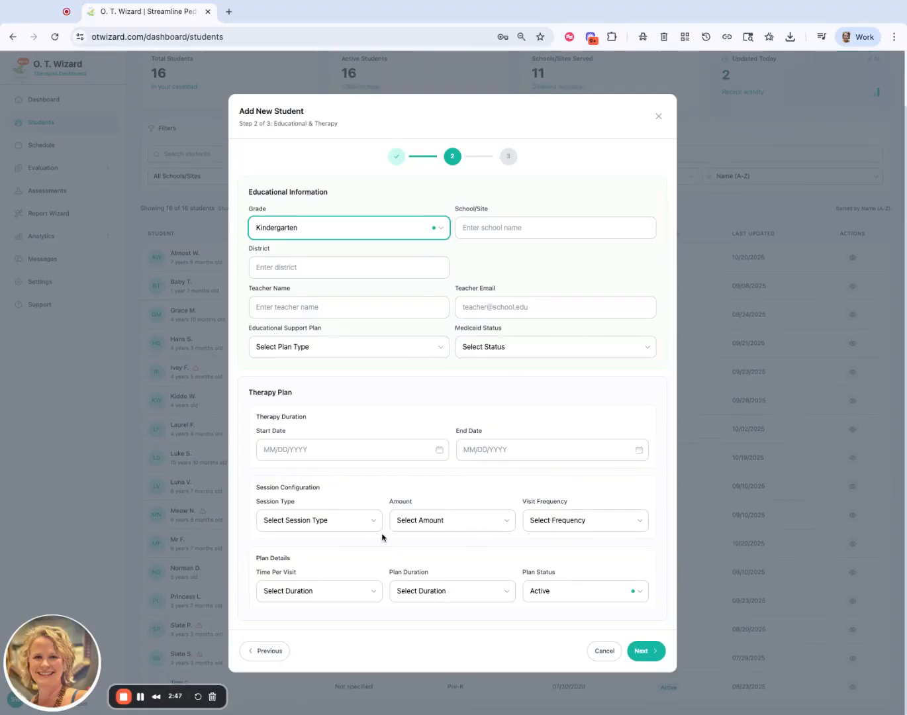
{"action": "left_click", "coordinate": [658, 647]}
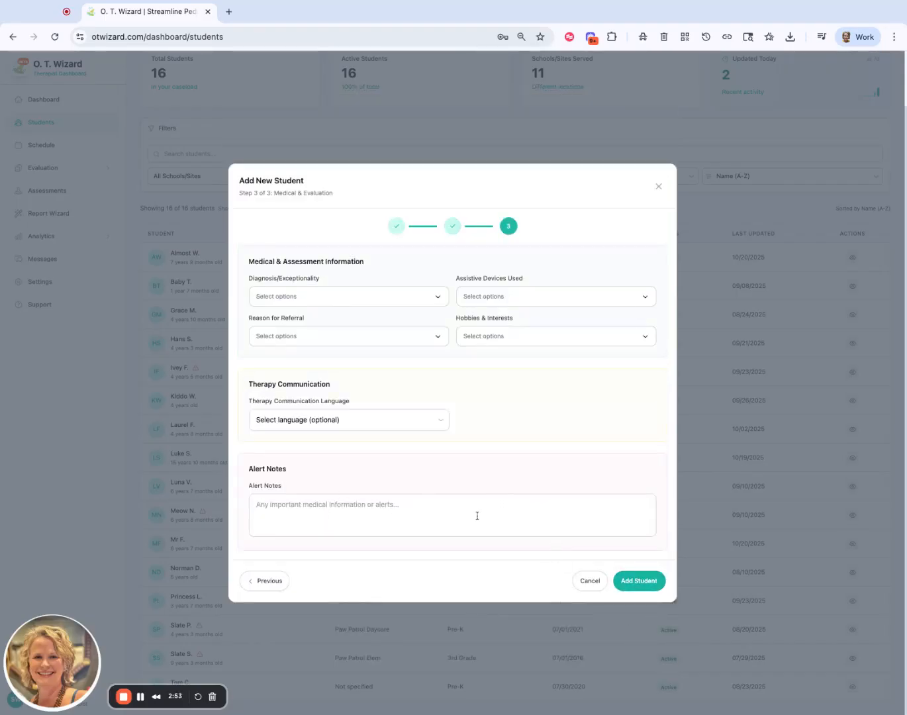
{"action": "scroll", "coordinate": [577, 549], "scroll_direction": "up", "scroll_amount": 1}
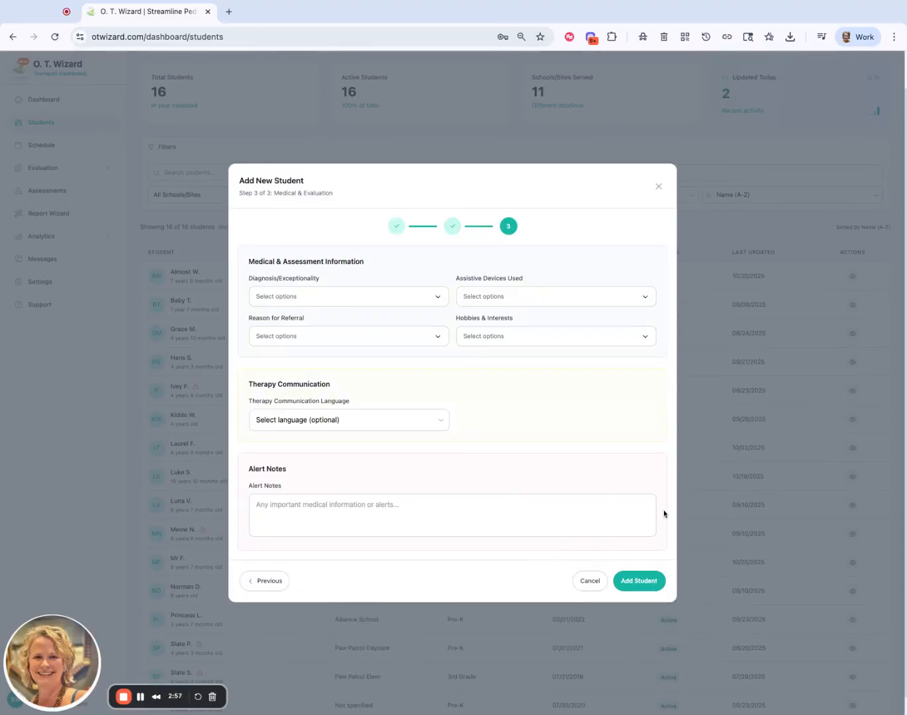
{"action": "left_click", "coordinate": [639, 581]}
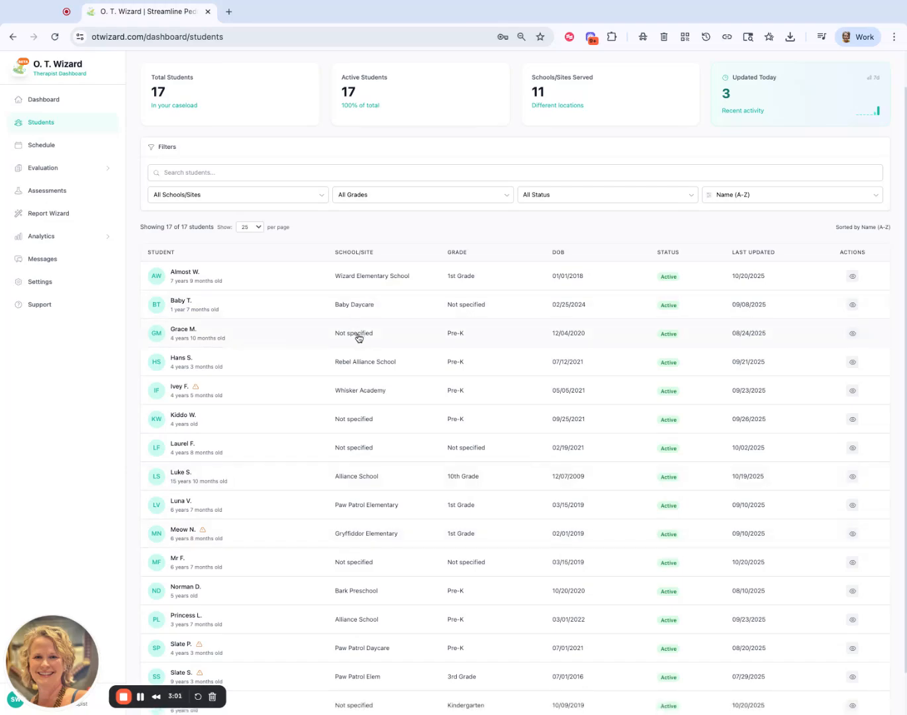
{"action": "scroll", "coordinate": [413, 233], "scroll_direction": "up", "scroll_amount": 1}
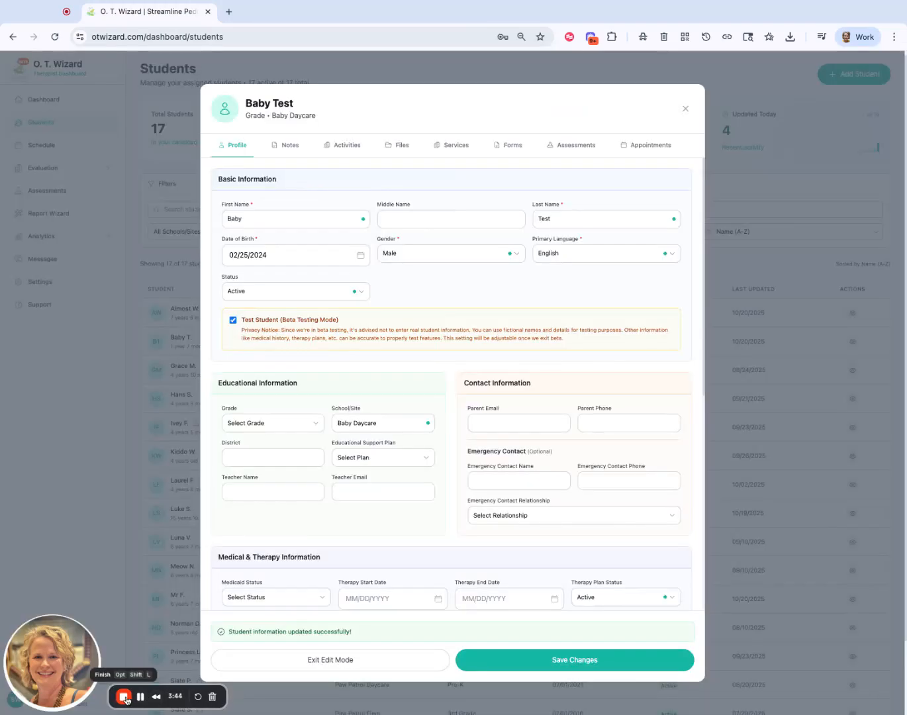
{"action": "left_click", "coordinate": [125, 698]}
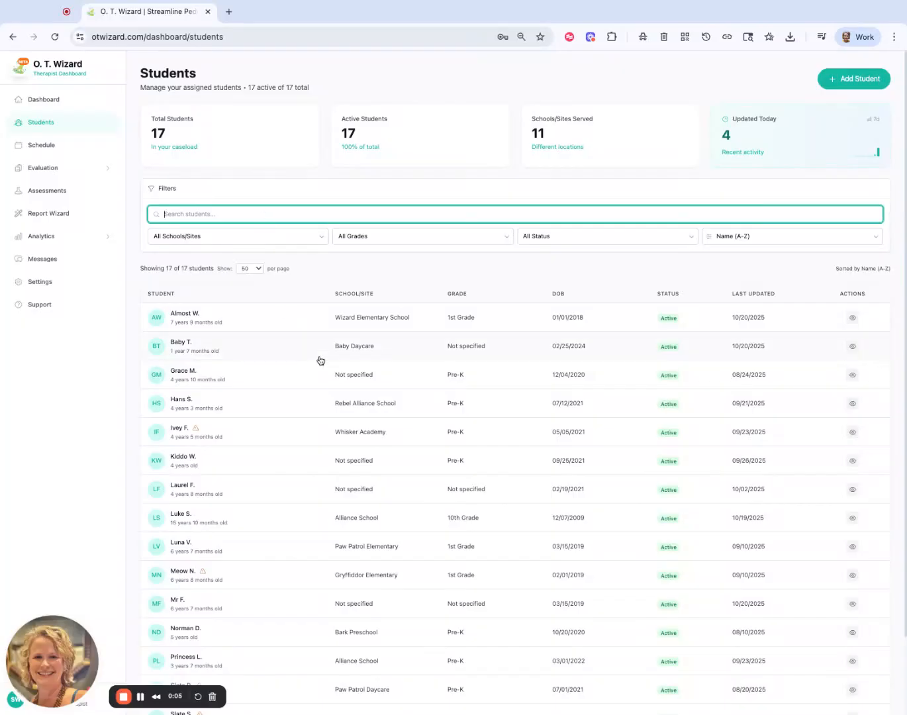
Try to find the new student by searching the student list for the last name.
{"action": "scroll", "coordinate": [318, 358], "scroll_direction": "down", "scroll_amount": 3}
{"action": "scroll", "coordinate": [318, 358], "scroll_direction": "up", "scroll_amount": 3}
{"action": "type", "text": "wick"}
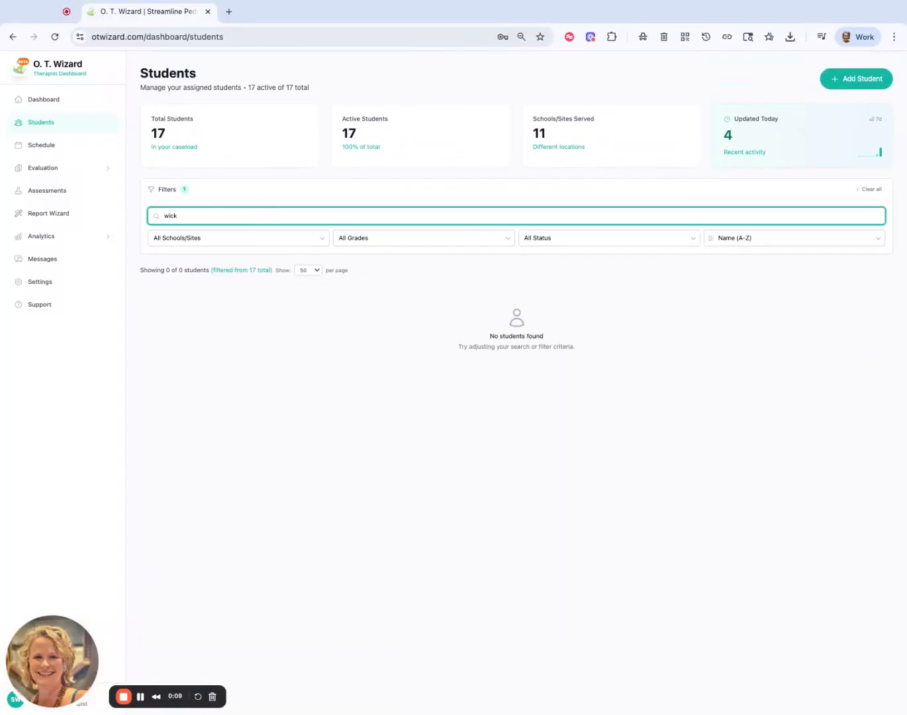
{"action": "key", "text": "BackSpace"}
{"action": "key", "text": "BackSpace"}
{"action": "key", "text": "BackSpace"}
{"action": "key", "text": "BackSpace"}
Search the student list for "test" and open the matching student's profile.
{"action": "type", "text": "test"}
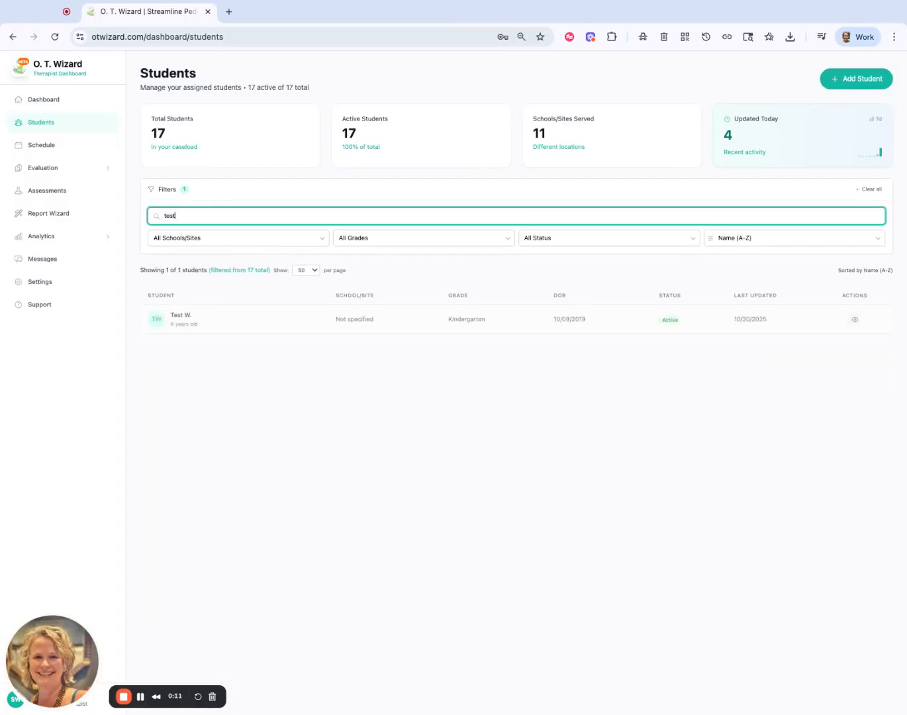
{"action": "left_click", "coordinate": [217, 327]}
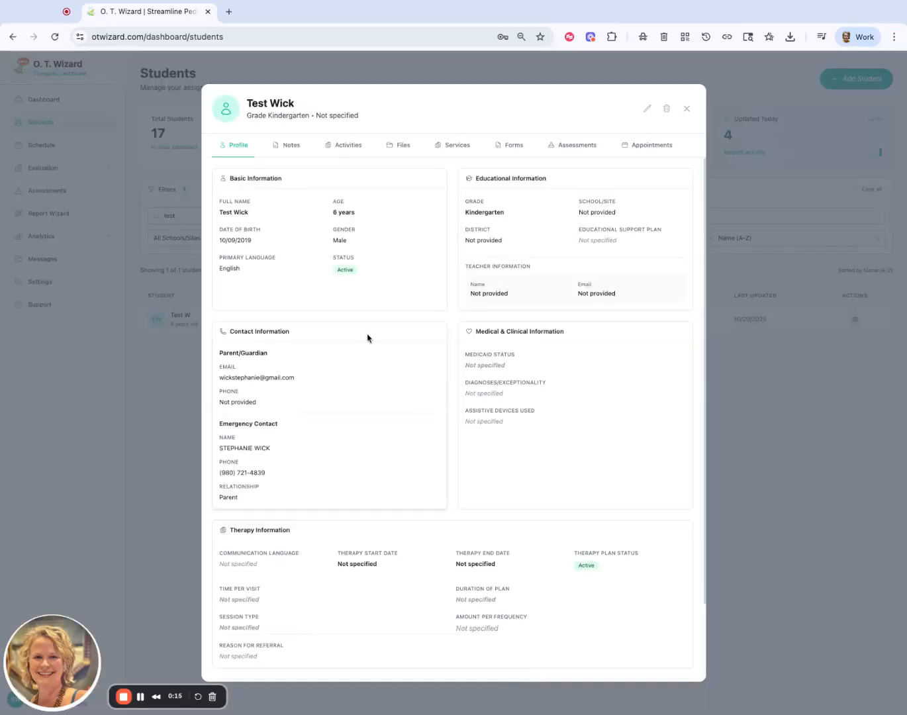
Open the student's profile for editing to view its fields, cancel the edit and close the profile.
{"action": "left_click", "coordinate": [648, 115]}
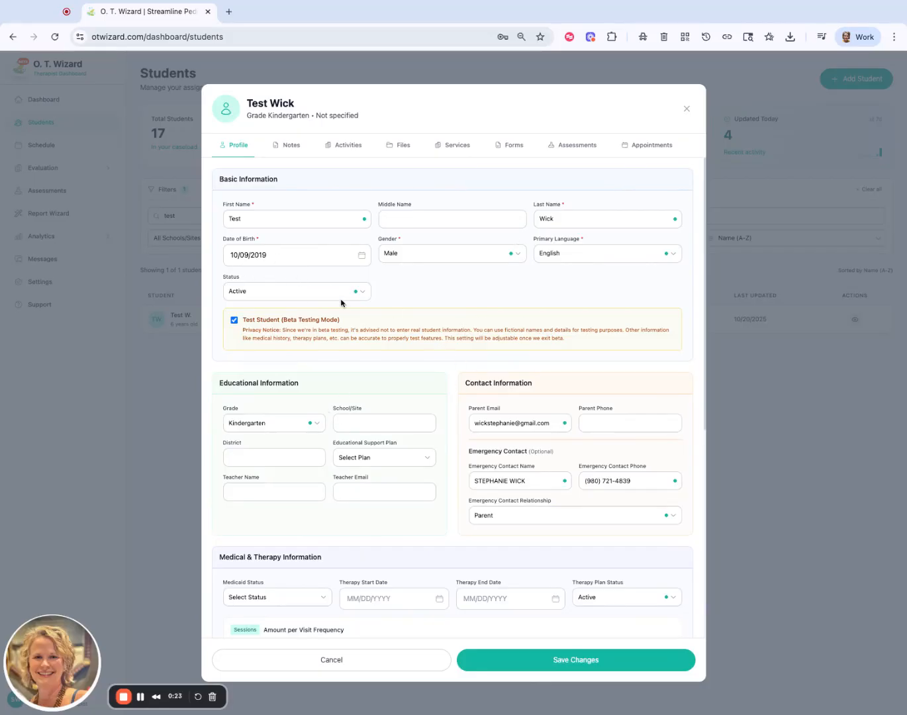
{"action": "scroll", "coordinate": [509, 596], "scroll_direction": "down", "scroll_amount": 1}
{"action": "left_click", "coordinate": [544, 661]}
{"action": "left_click", "coordinate": [517, 657]}
{"action": "left_click", "coordinate": [411, 661]}
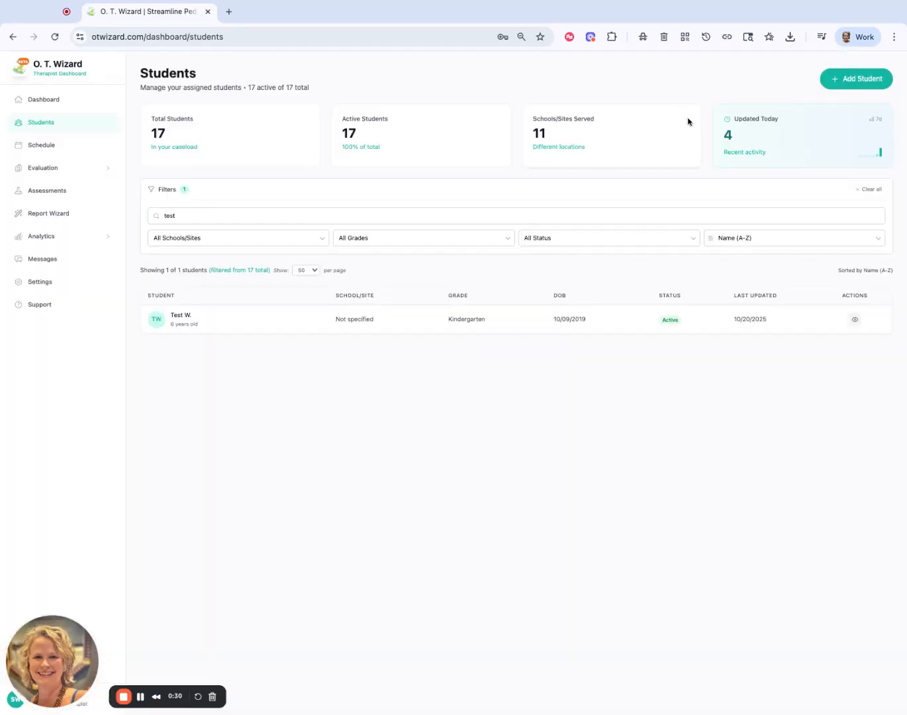
{"action": "left_click", "coordinate": [686, 109]}
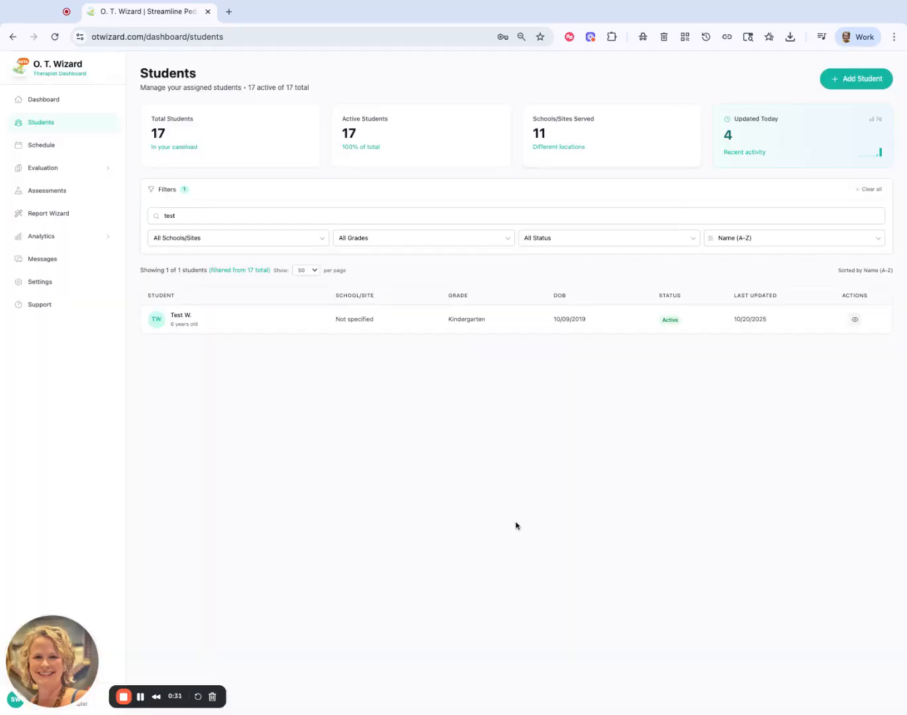